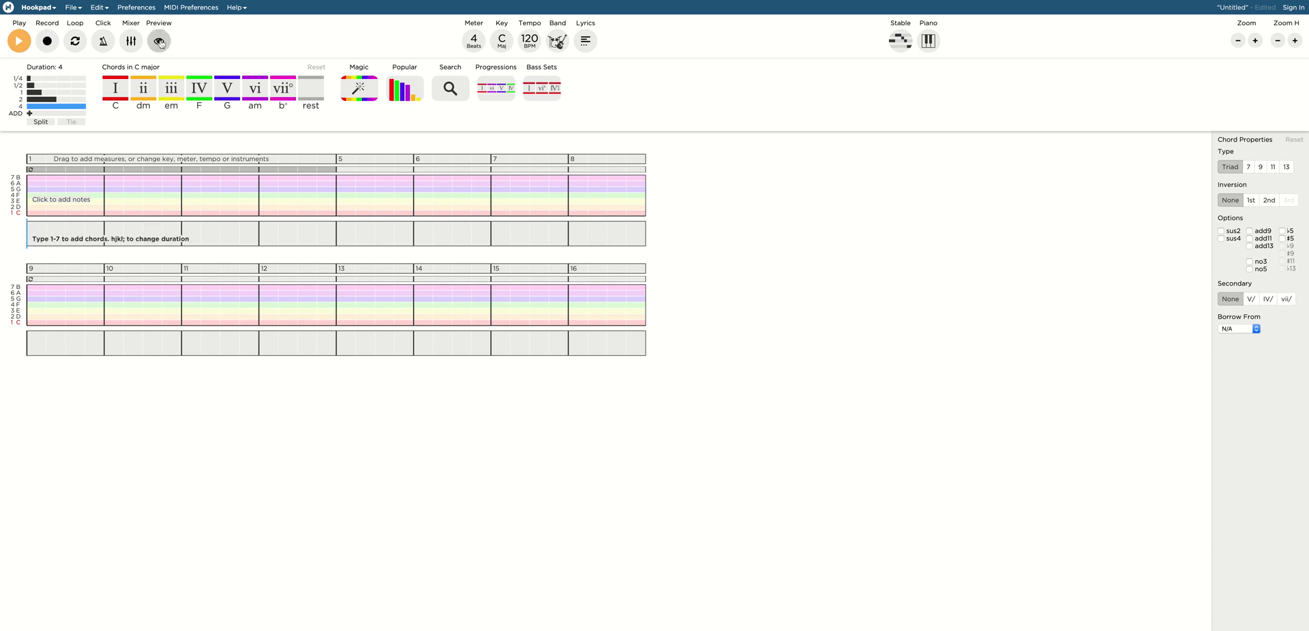
Preview the Absolute primary labels in the project preferences and restore the Relative labels
click(140, 7)
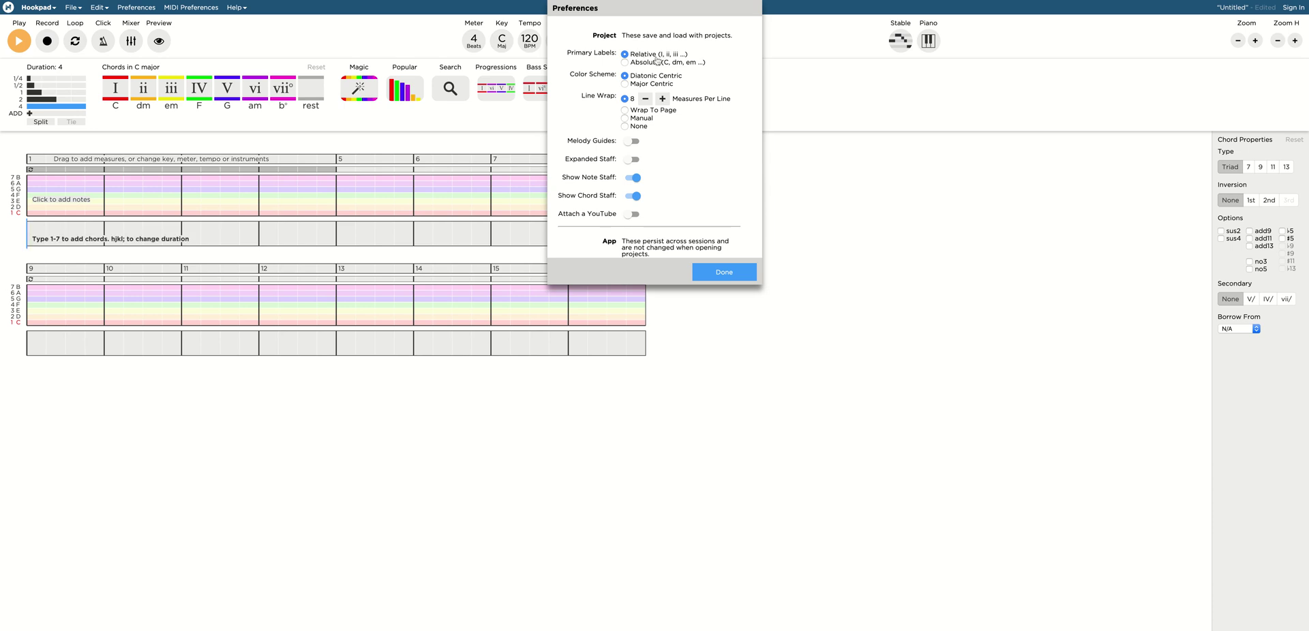
click(625, 63)
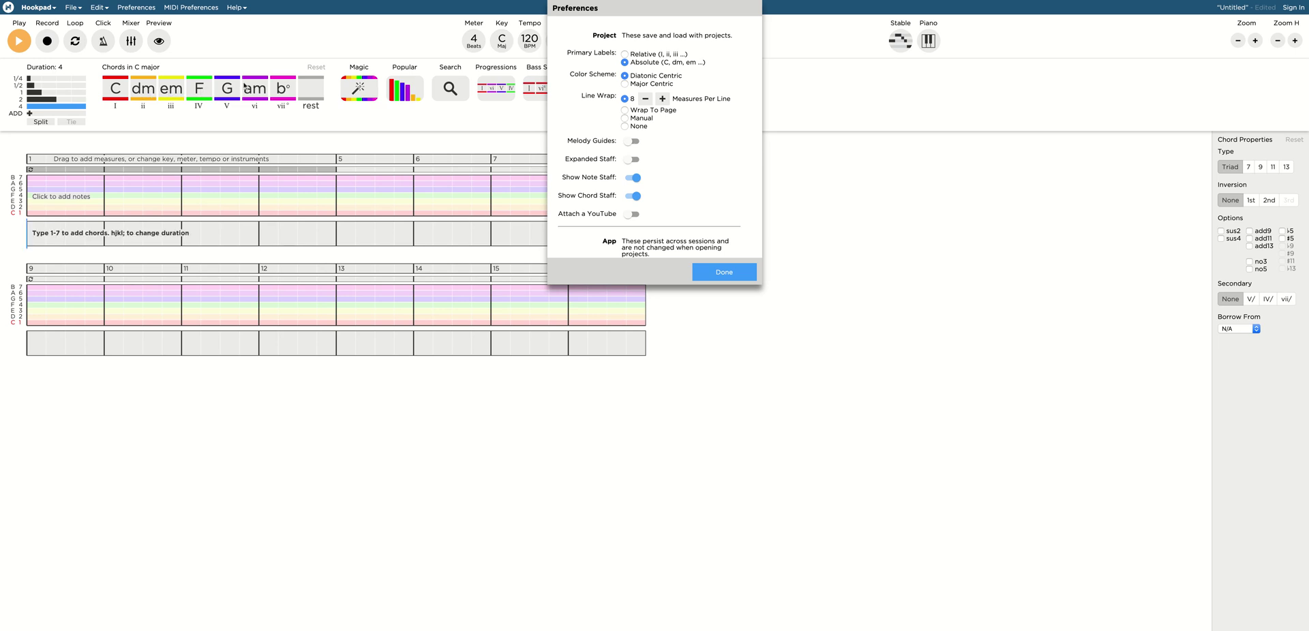
click(624, 54)
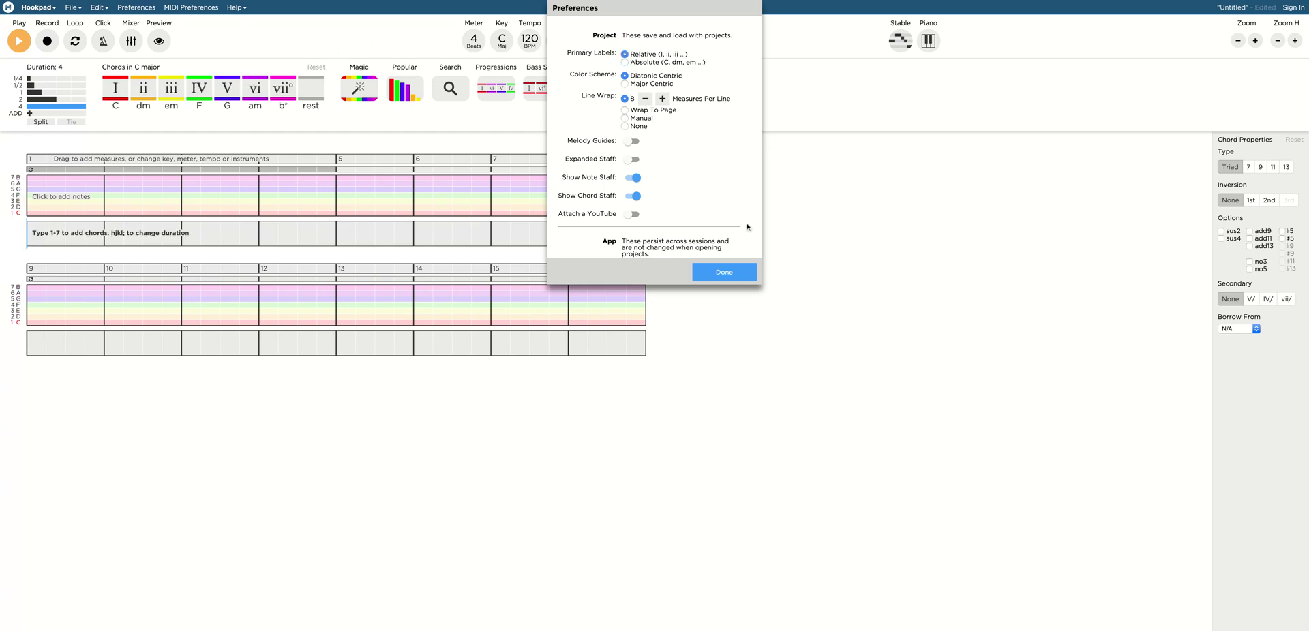
click(735, 274)
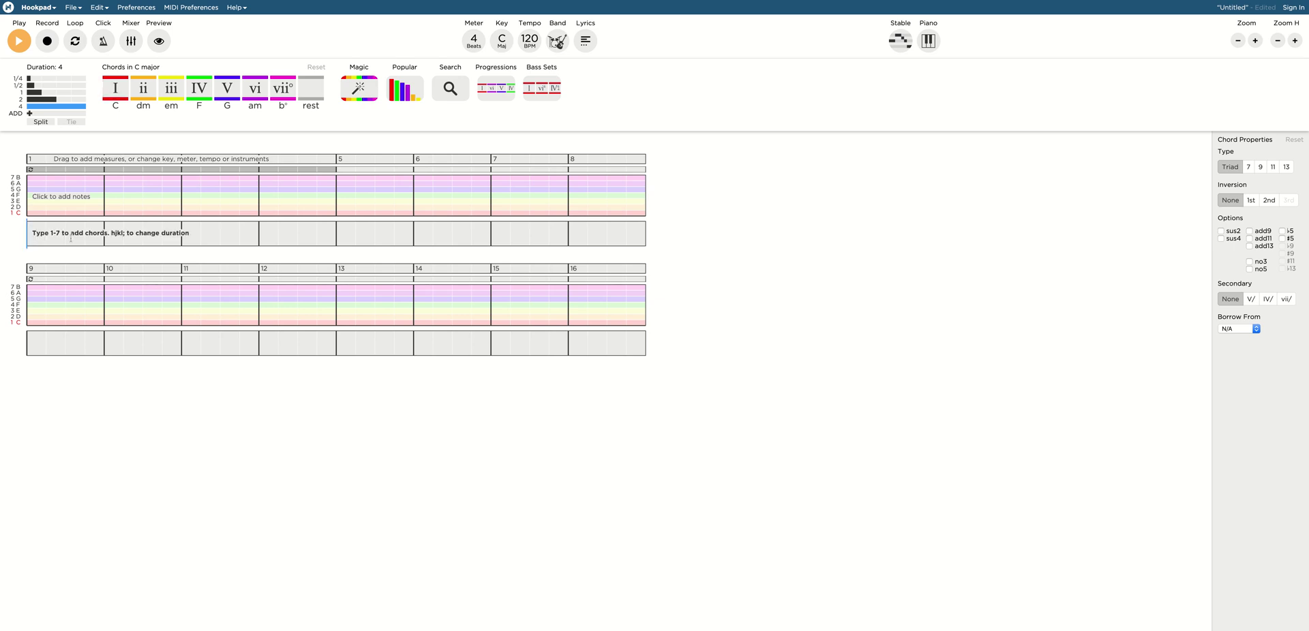
Fill measures 1 to 6 with one-measure chords: four I chords followed by two IV chords
click(116, 94)
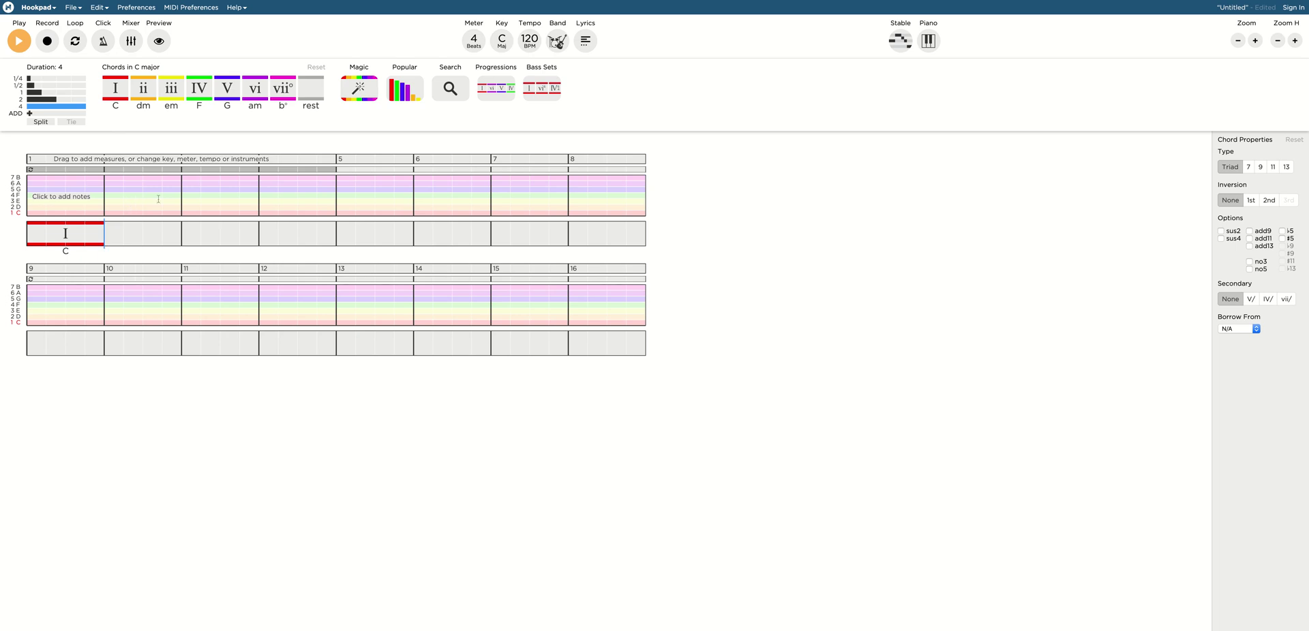
click(112, 93)
click(112, 93)
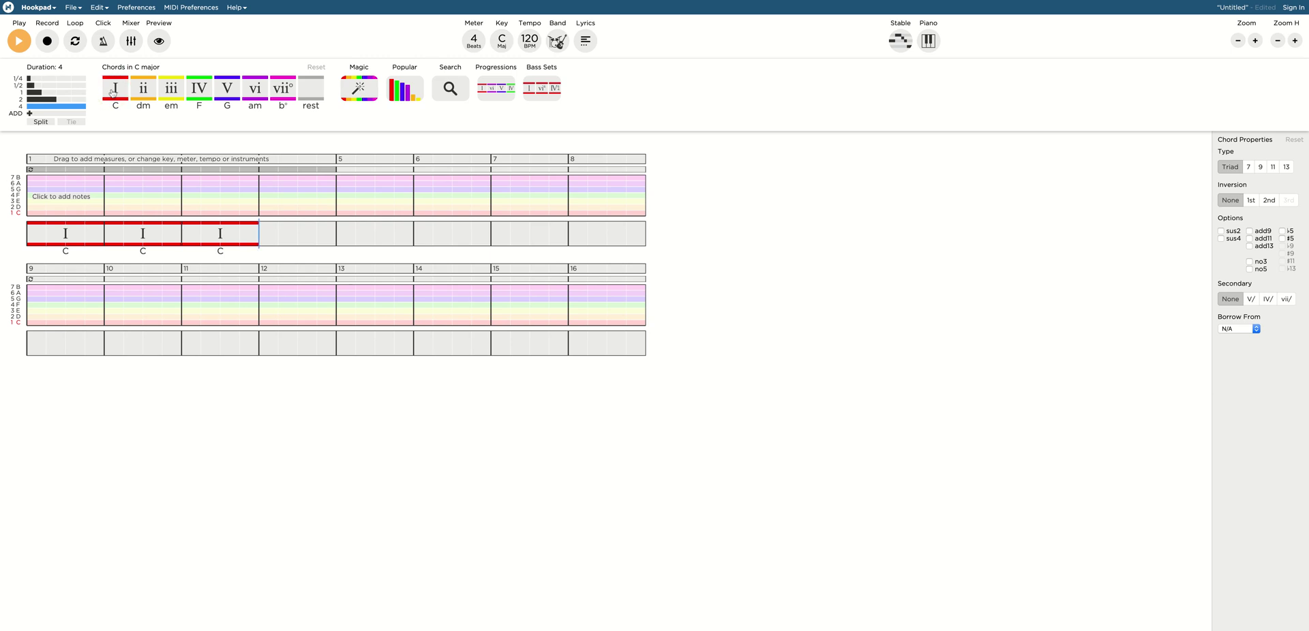
click(113, 94)
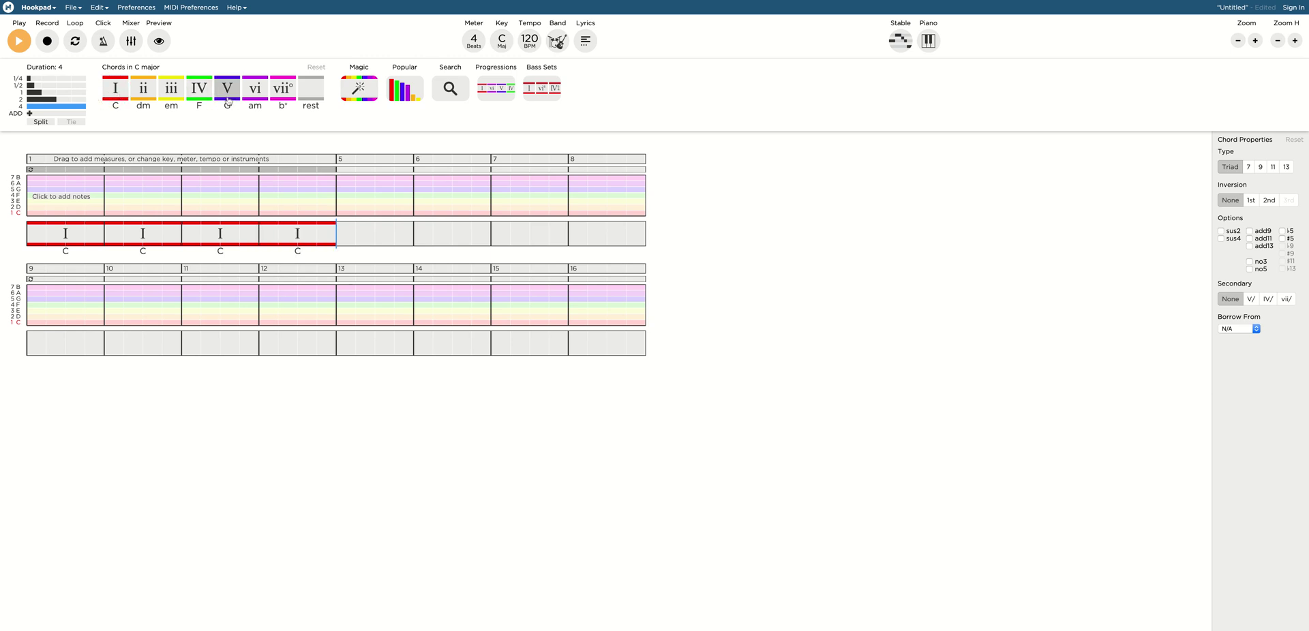
click(204, 100)
click(204, 100)
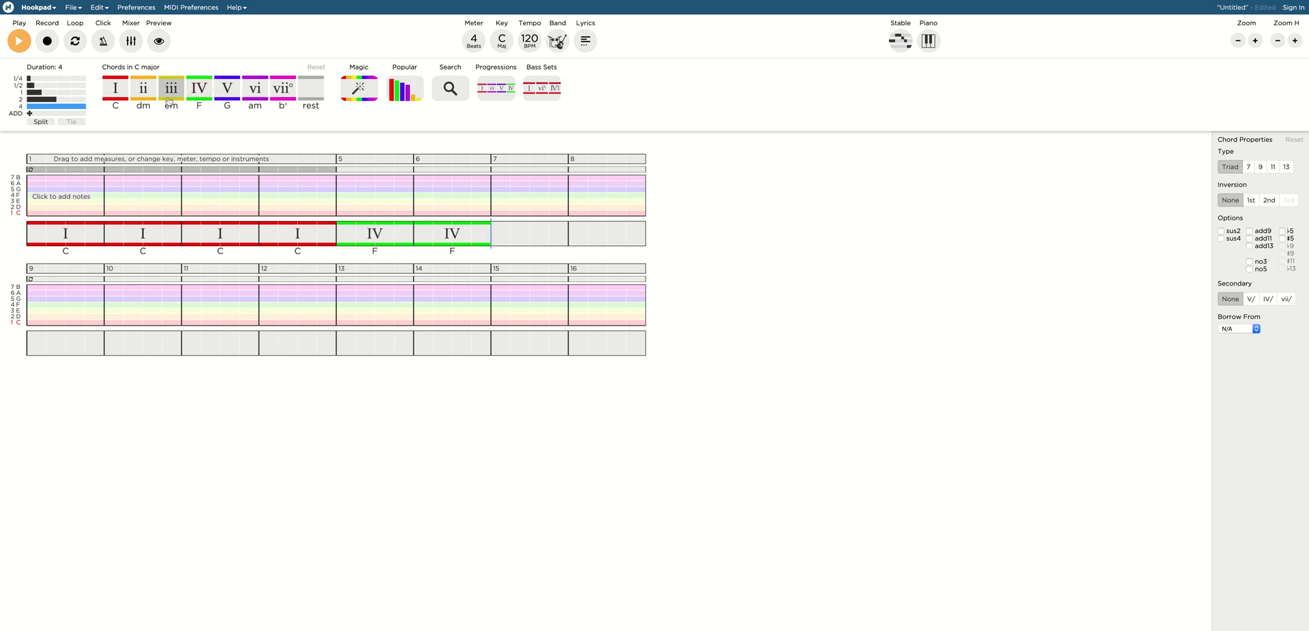
Continue the progression through measure 16 with four I chords, two V chords, two IV chords and two I chords
click(120, 97)
click(120, 97)
click(120, 97)
click(120, 98)
click(231, 90)
click(231, 90)
click(201, 90)
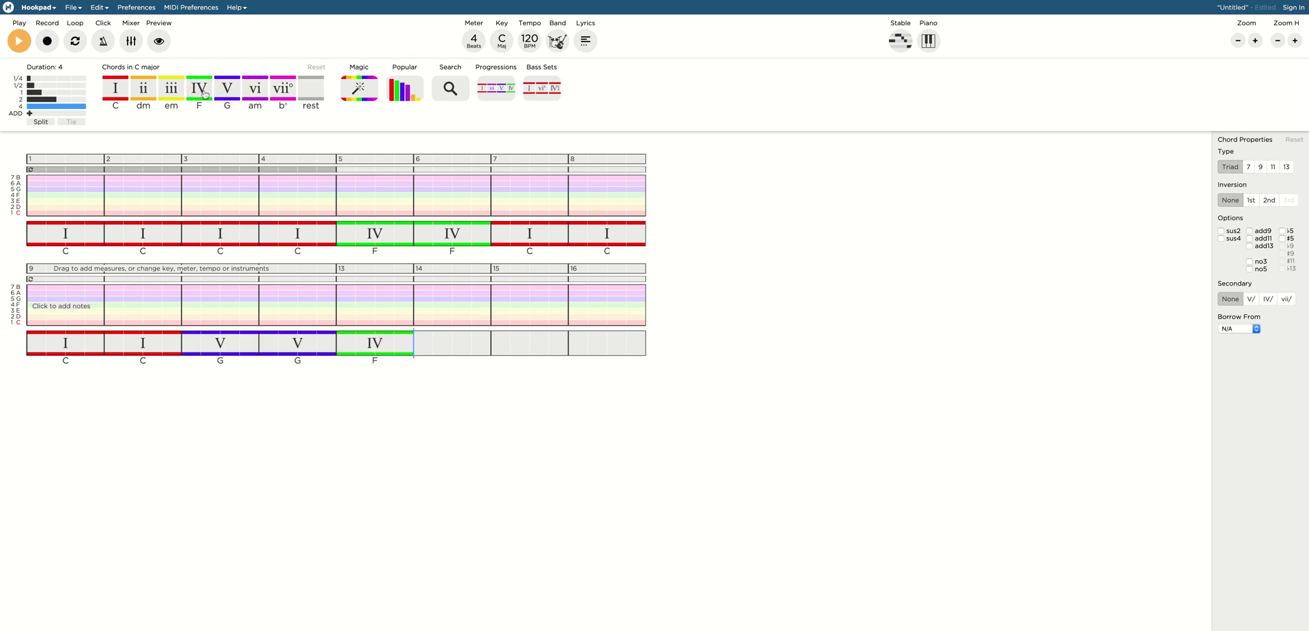
click(200, 90)
click(119, 96)
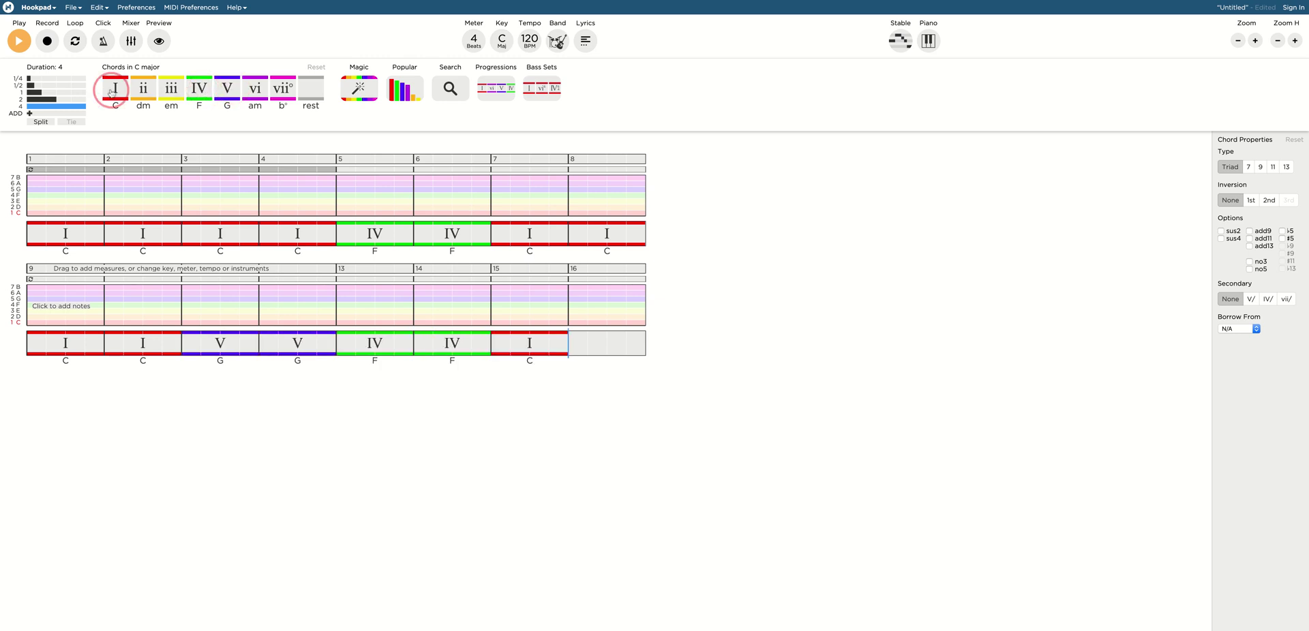
click(115, 94)
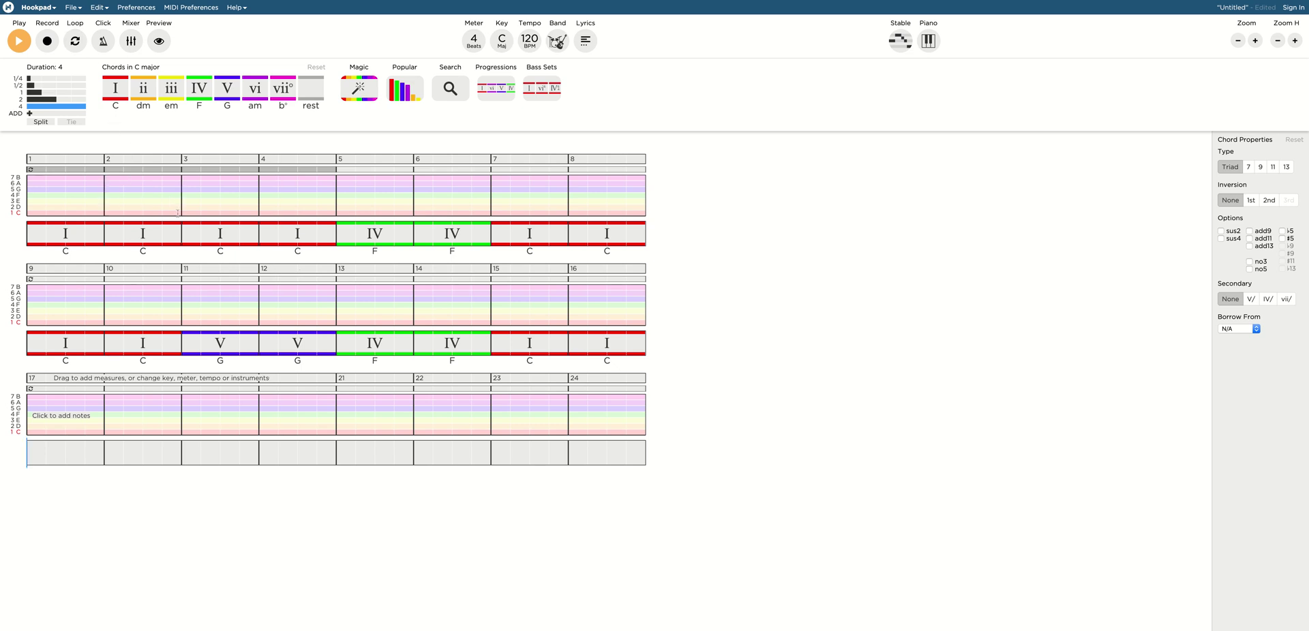
Play the chord progression from measure 1 and stop the playback
click(21, 45)
click(20, 41)
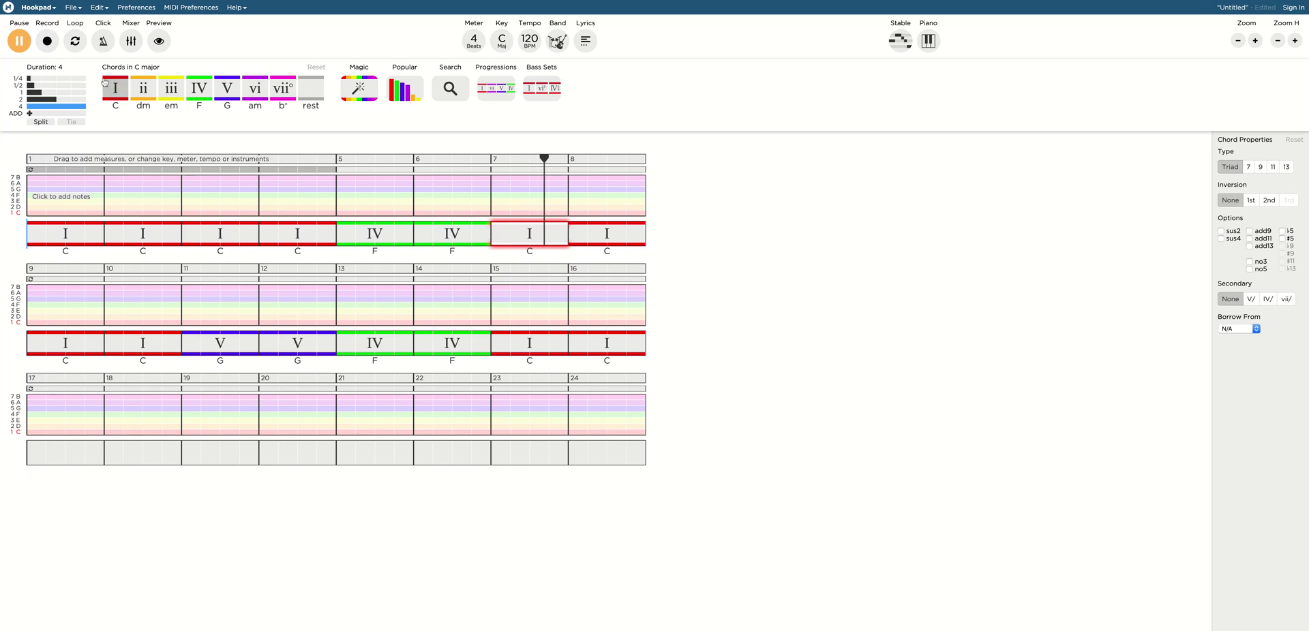
key(space)
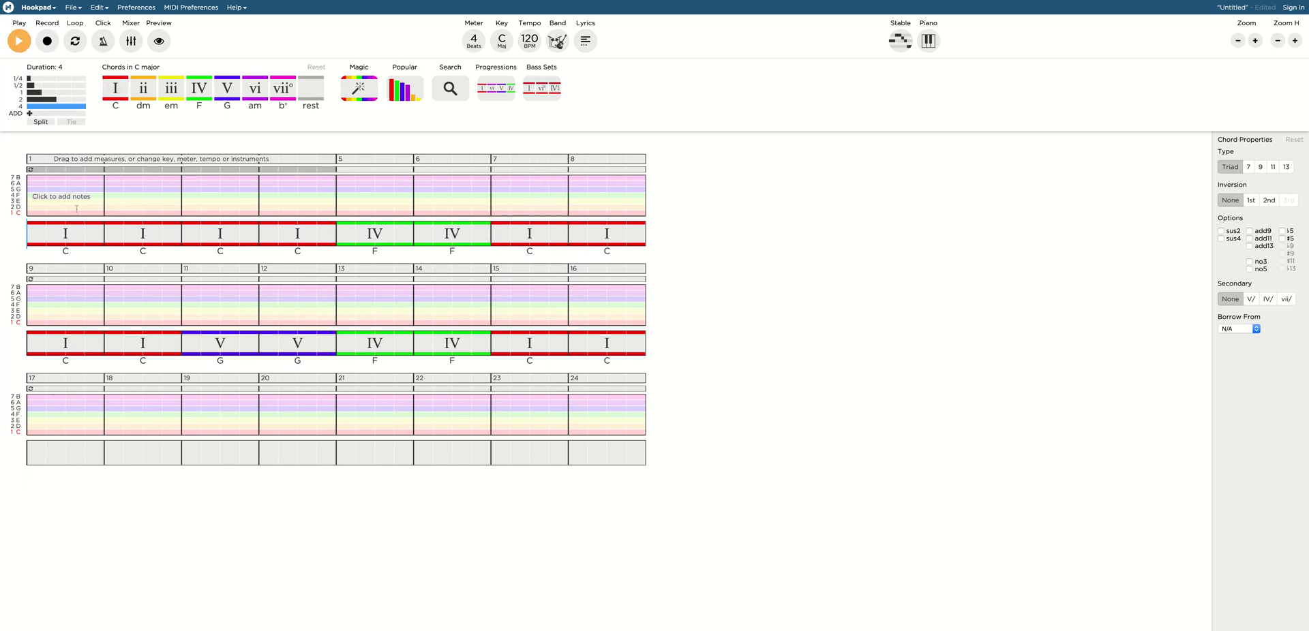
Enter a melody of one-beat notes in voice 1 from measure 1: 1, 4, 5, 7, 4, 3, 4, 3, 2, 1, 1
click(49, 207)
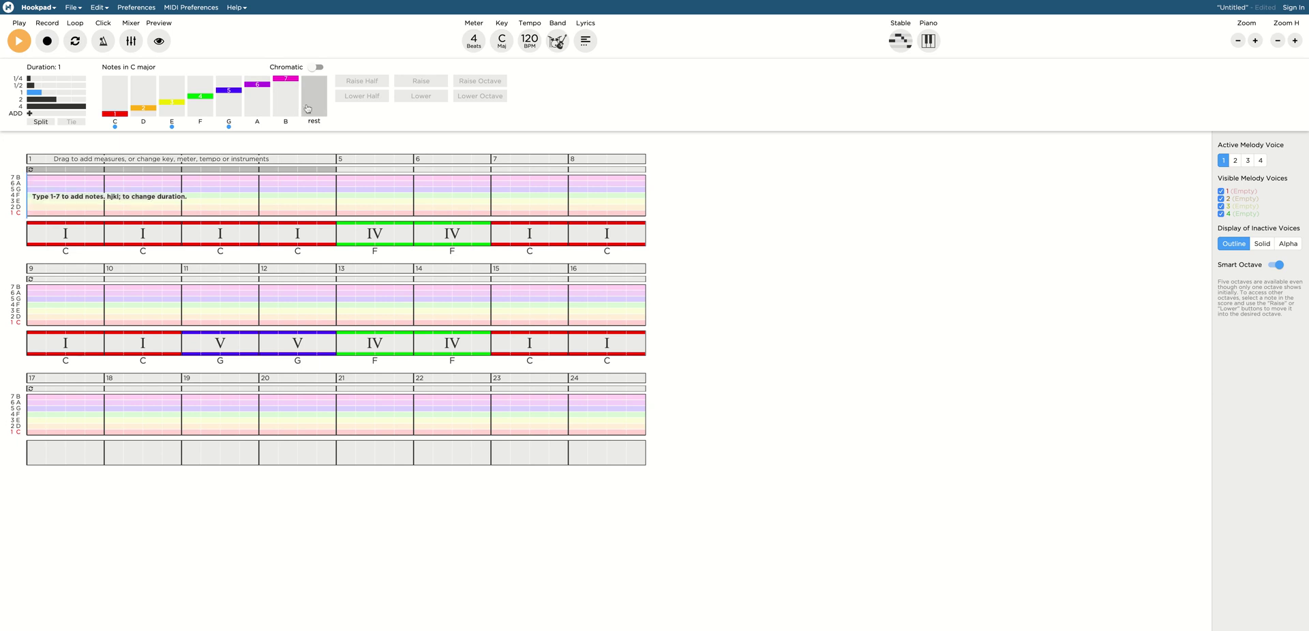
click(315, 67)
click(366, 68)
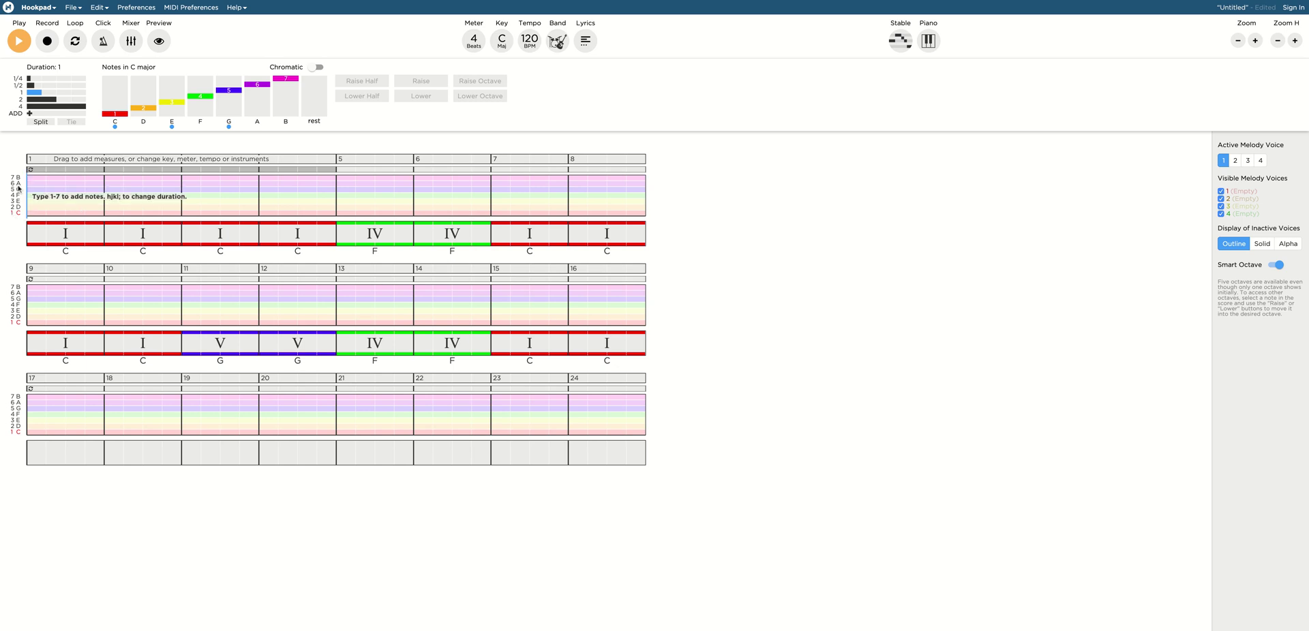
key(1)
key(4)
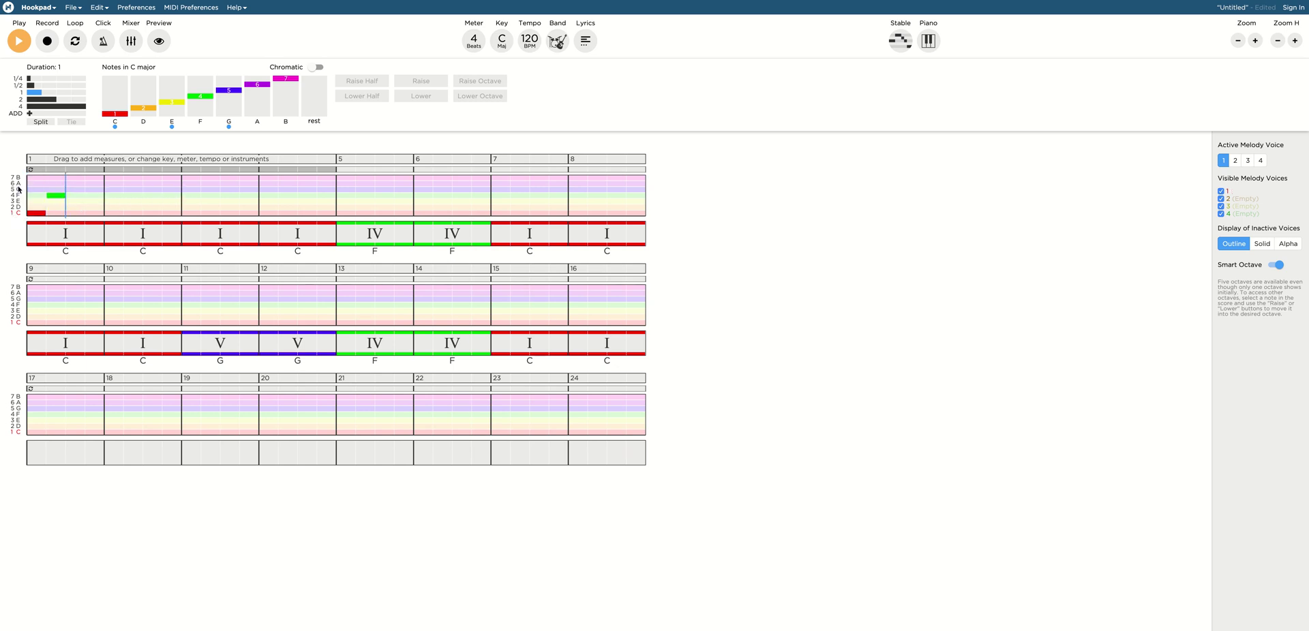
key(5)
key(7)
key(4)
key(4)
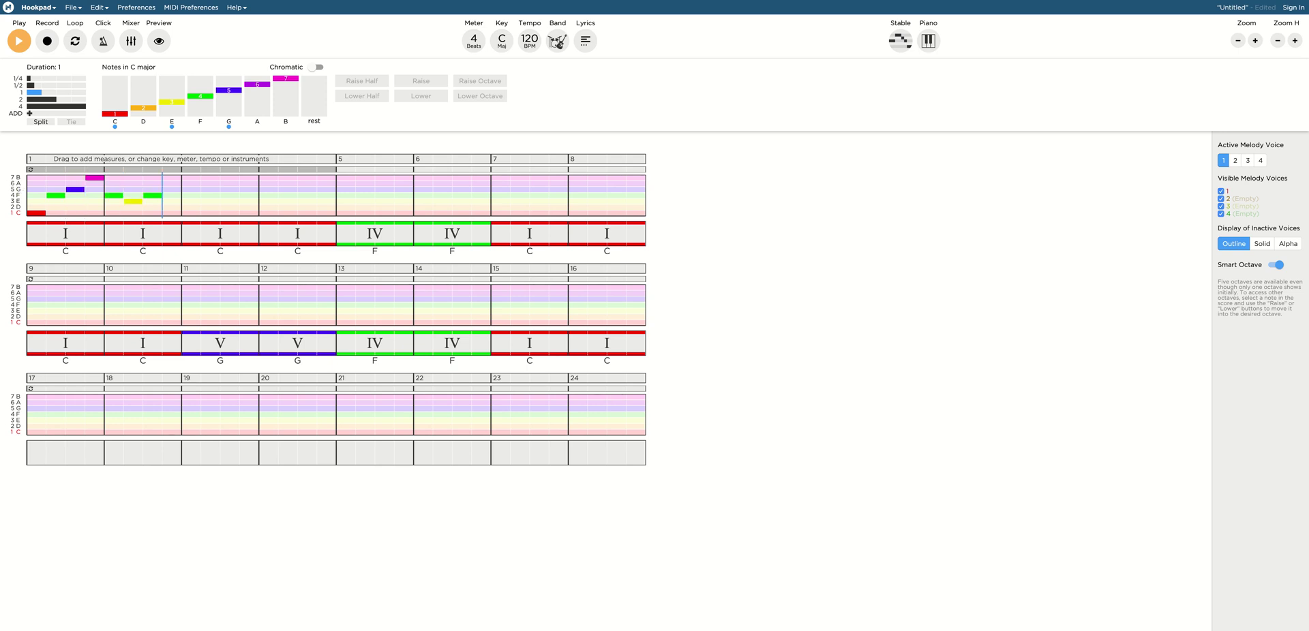
key(1)
key(1)
Play the melody together with the chords from the first measure, and stop the playback
click(27, 230)
click(27, 46)
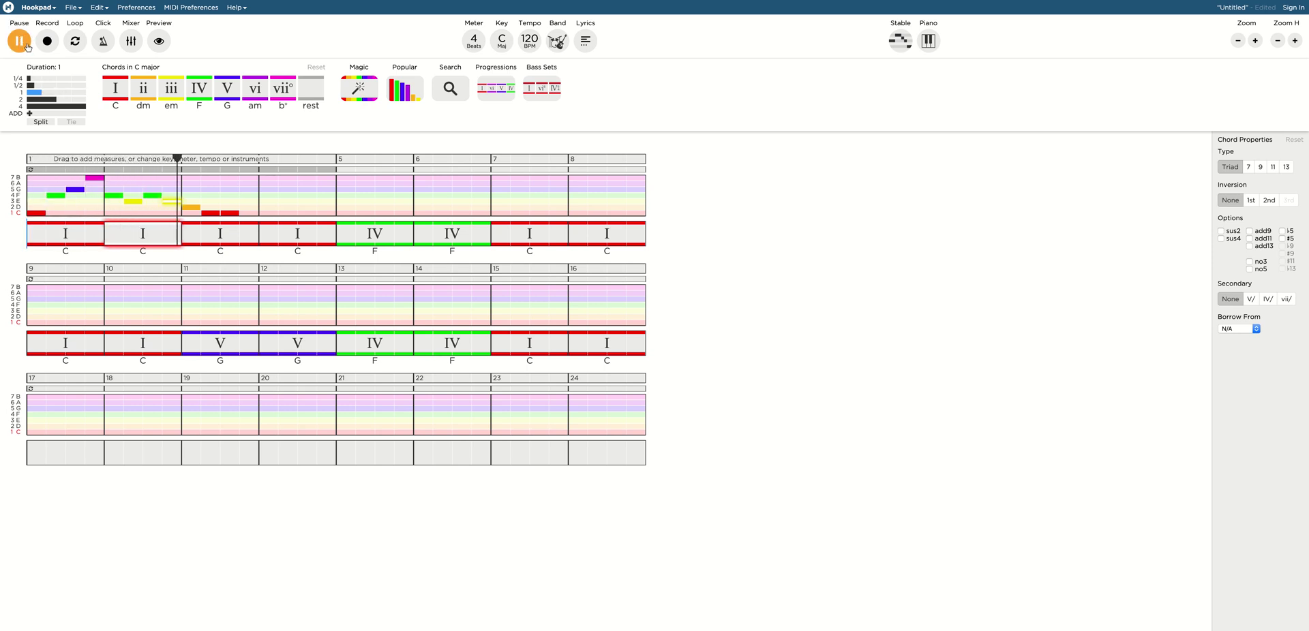
click(27, 45)
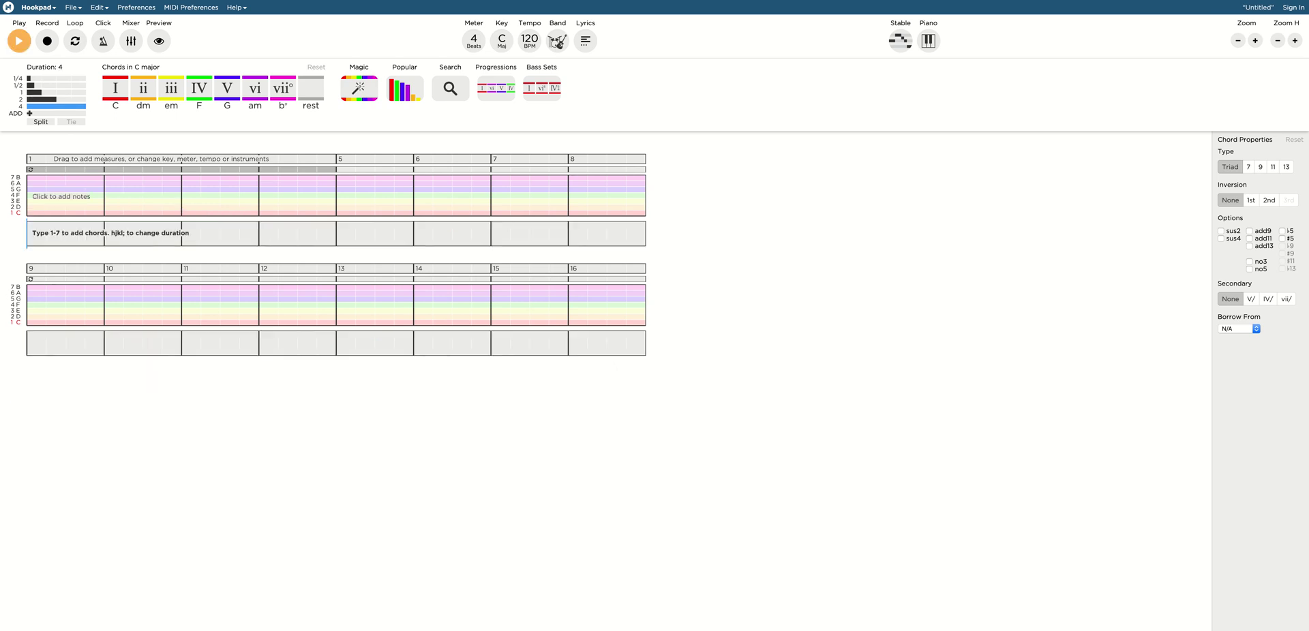
Insert the ready-made I–V–vi–IV progression into measures 1 to 4 of the empty project
click(496, 93)
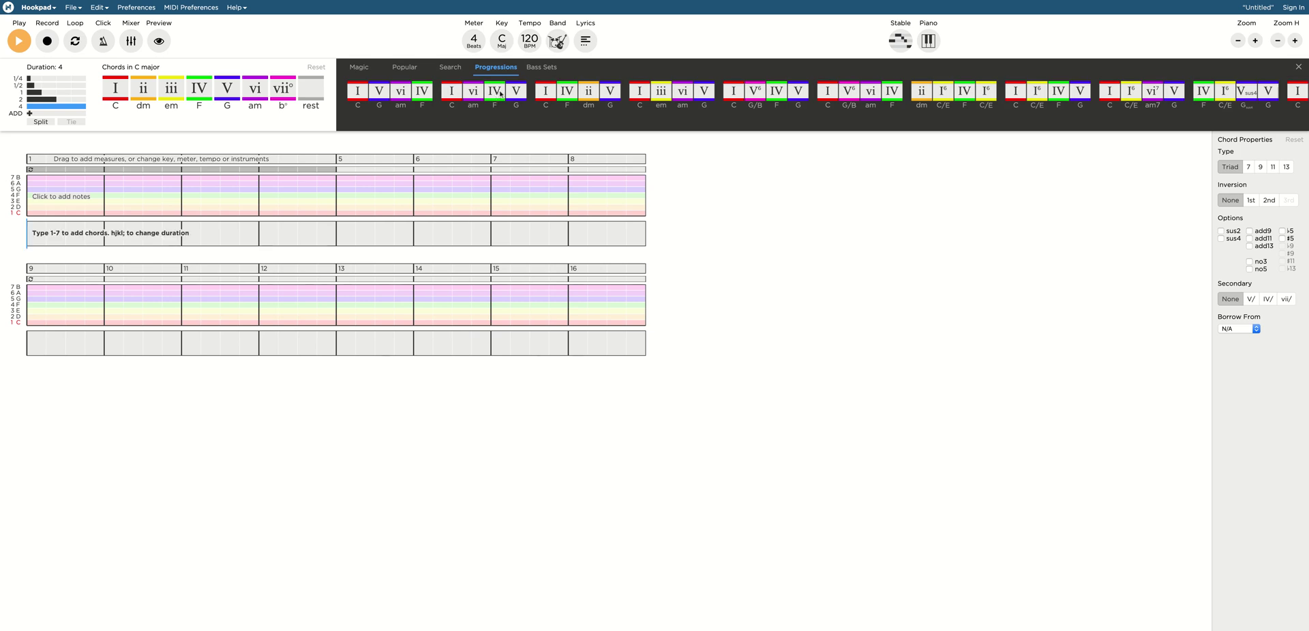
click(410, 99)
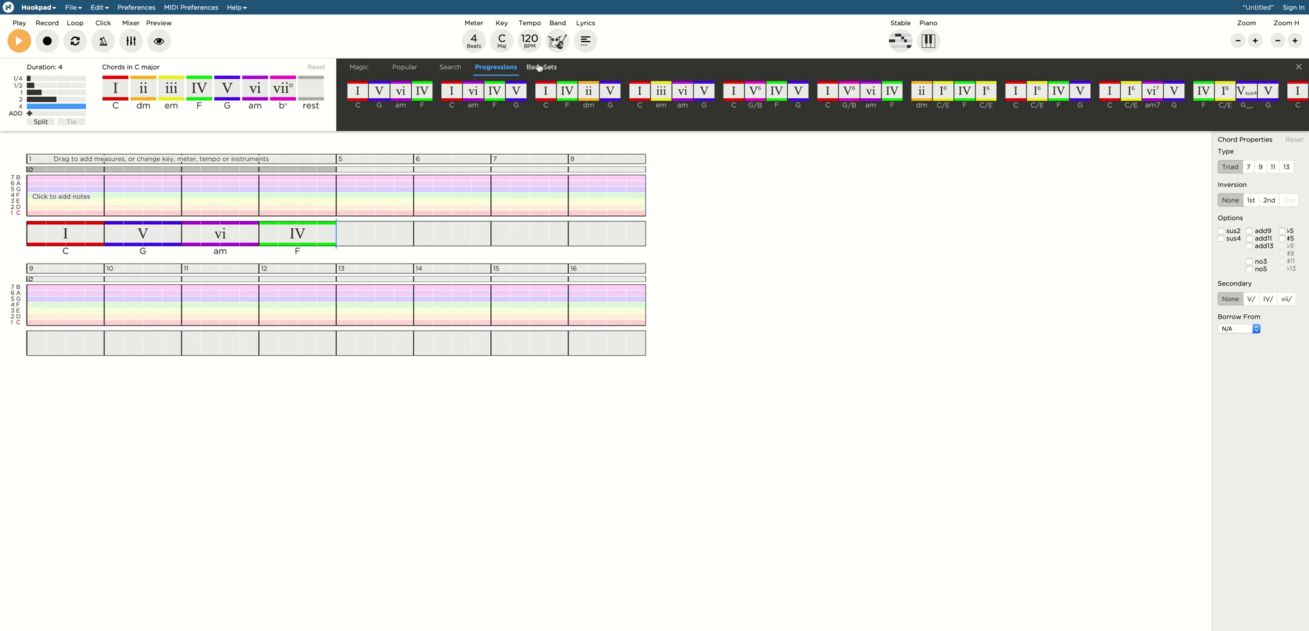
click(1297, 68)
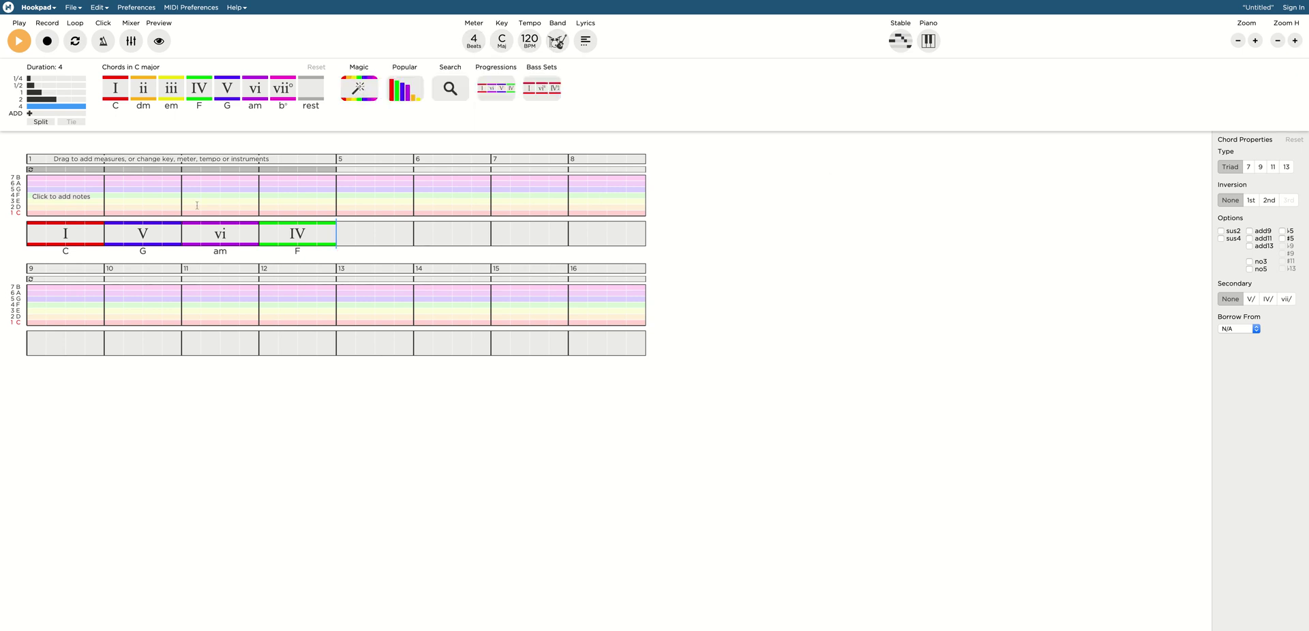
Play back the inserted four-chord progression and stop it
click(19, 41)
click(19, 41)
click(20, 45)
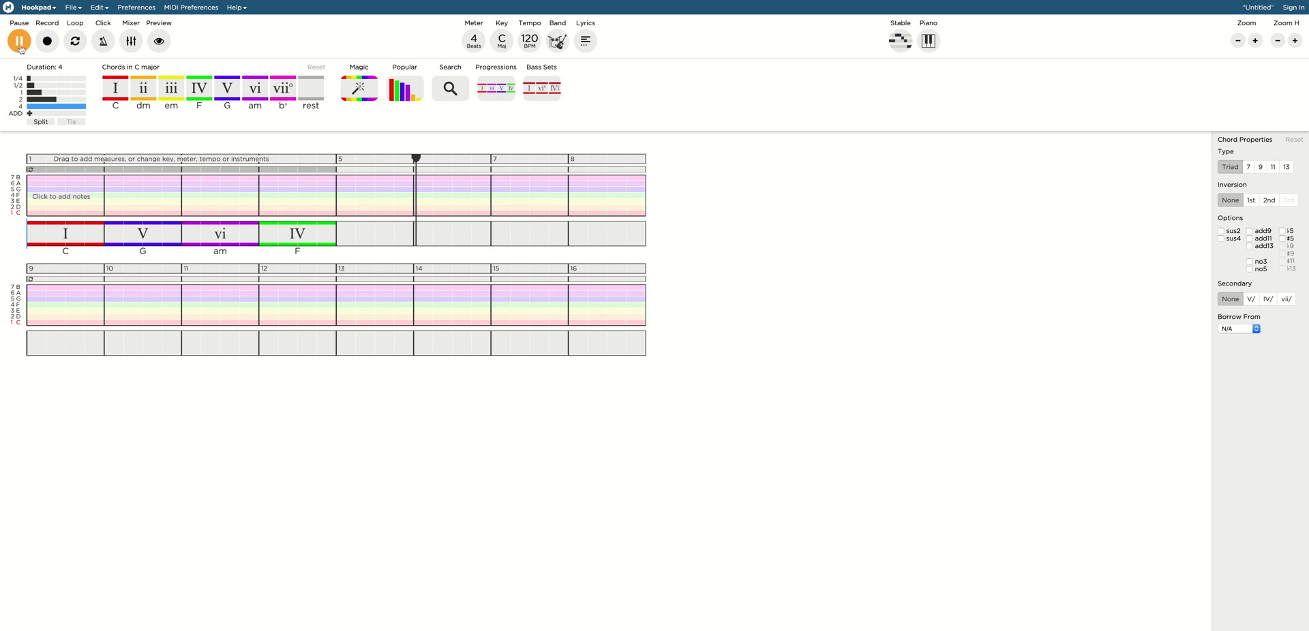
click(20, 43)
click(20, 44)
Look through the ready-made progressions and the Magic chord suggestions, and close the chord browser
click(515, 84)
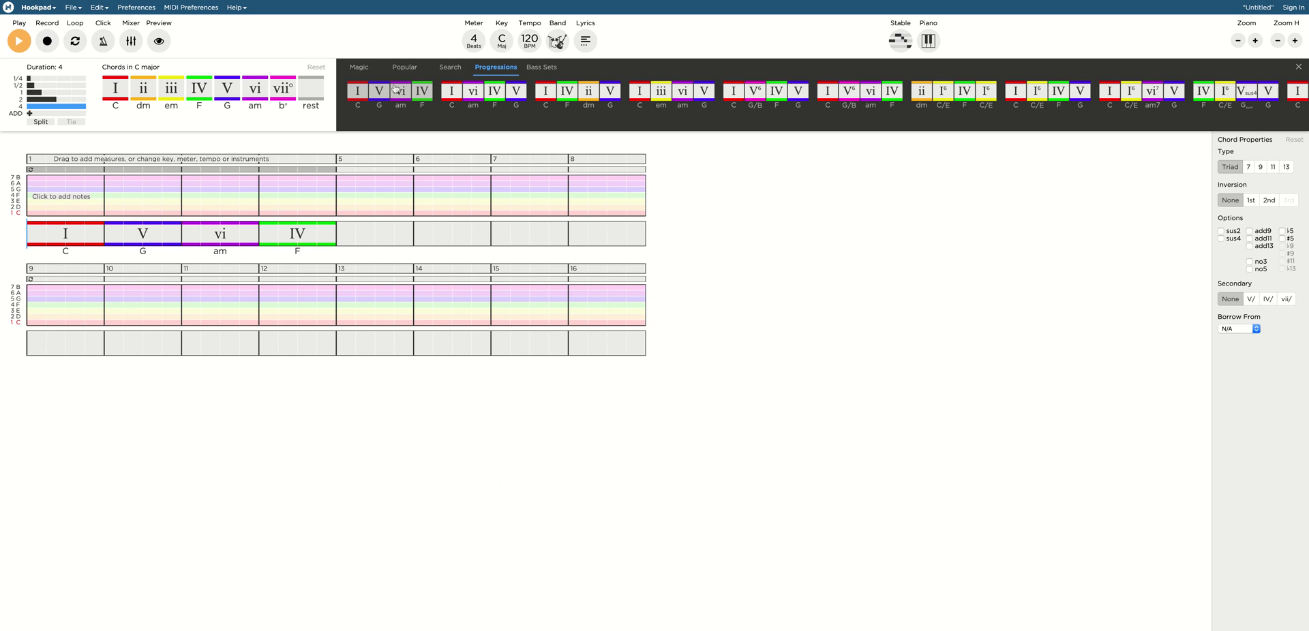
click(356, 70)
click(393, 45)
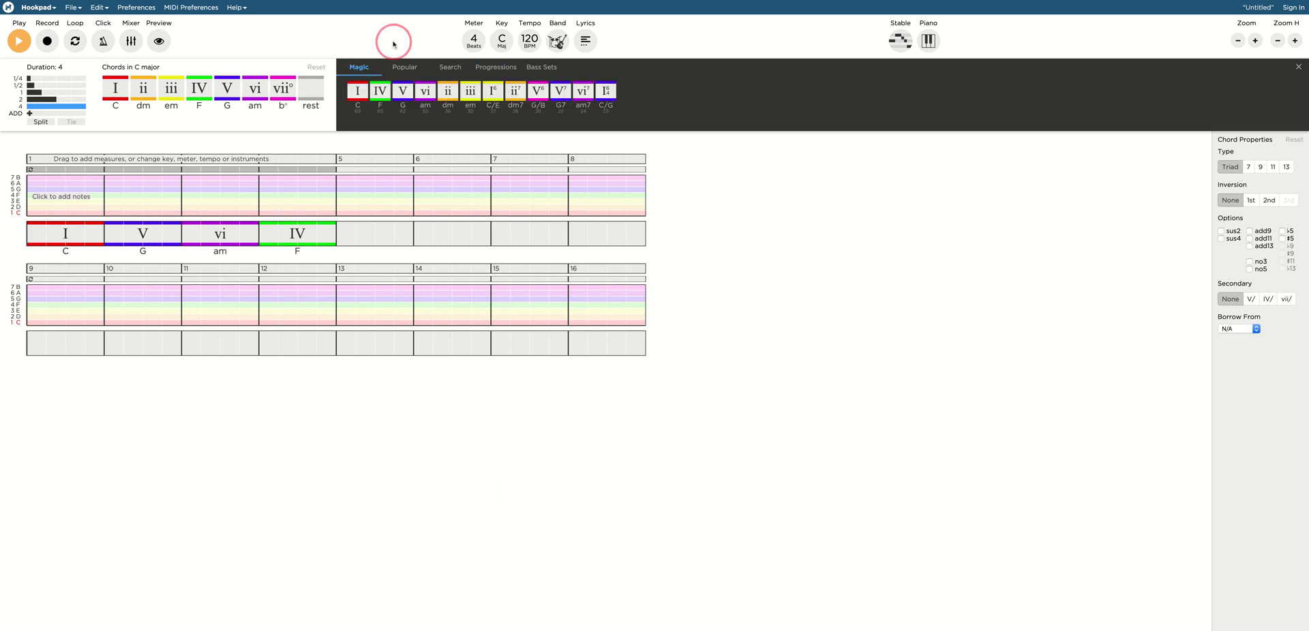
click(1297, 67)
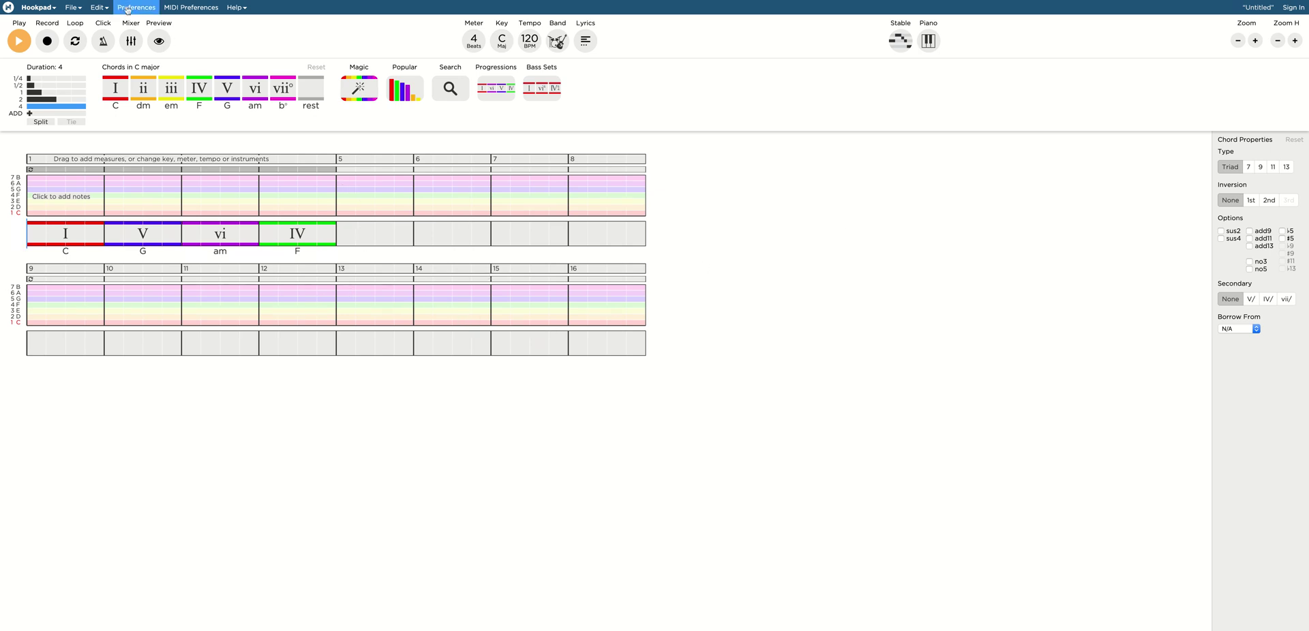
Try to export the project as a lead sheet and dismiss the purchase dialog
click(72, 9)
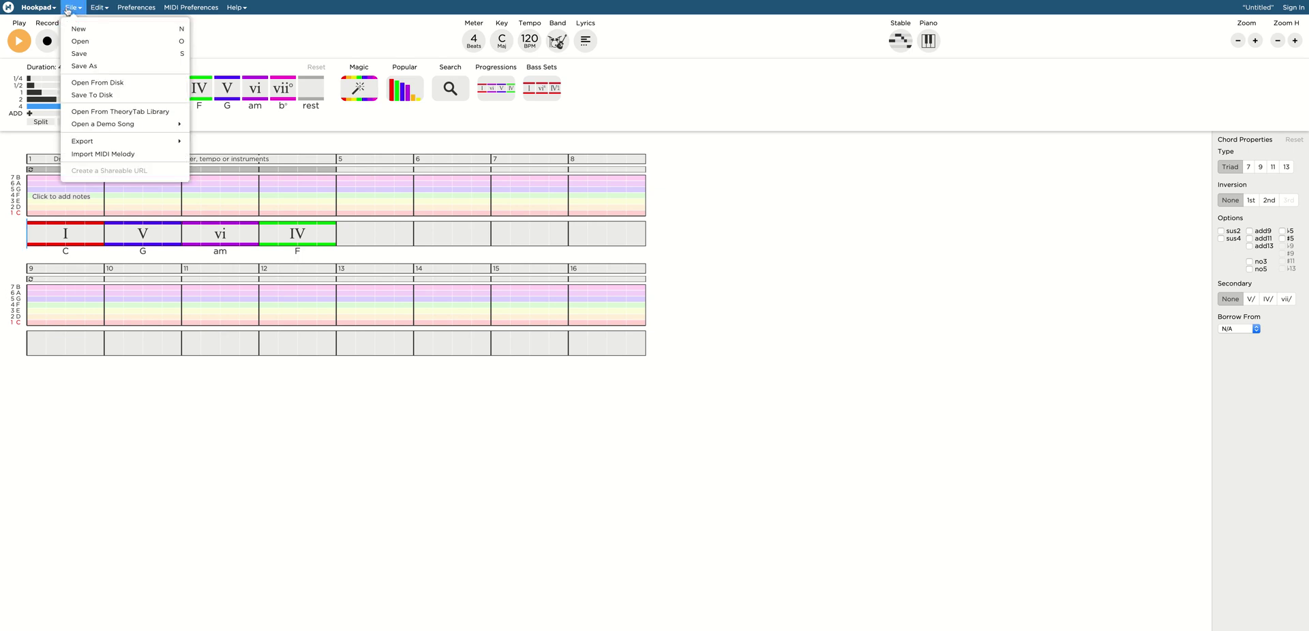
mouse_move(59, 11)
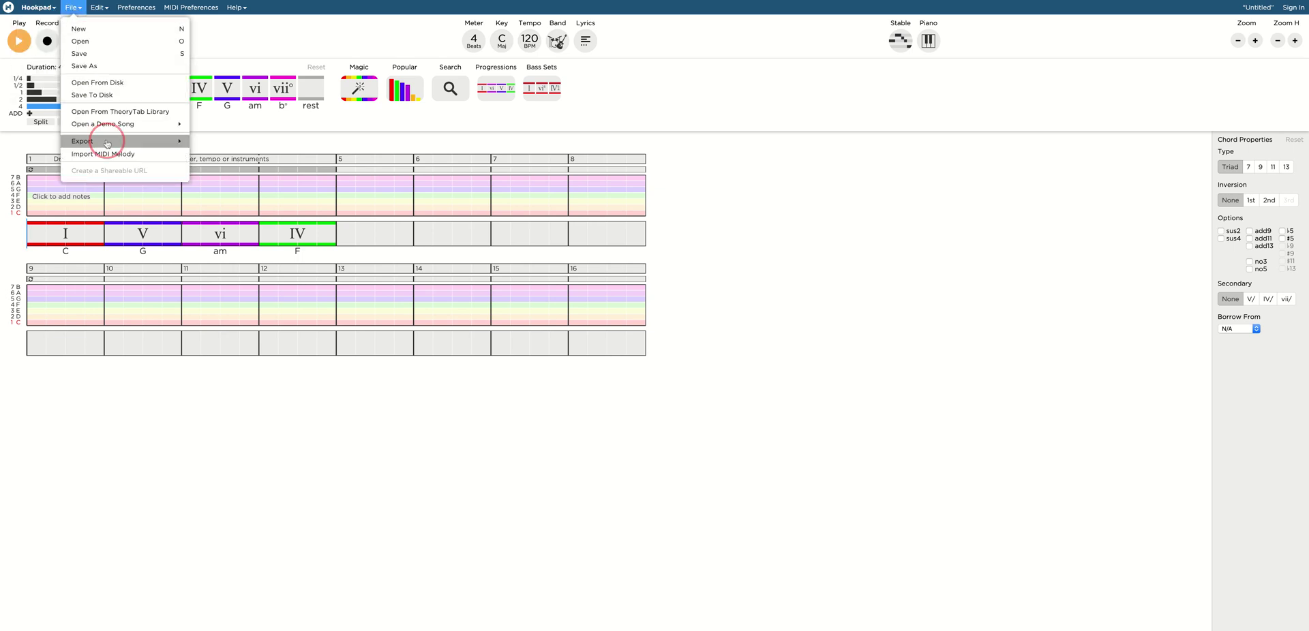
mouse_move(107, 143)
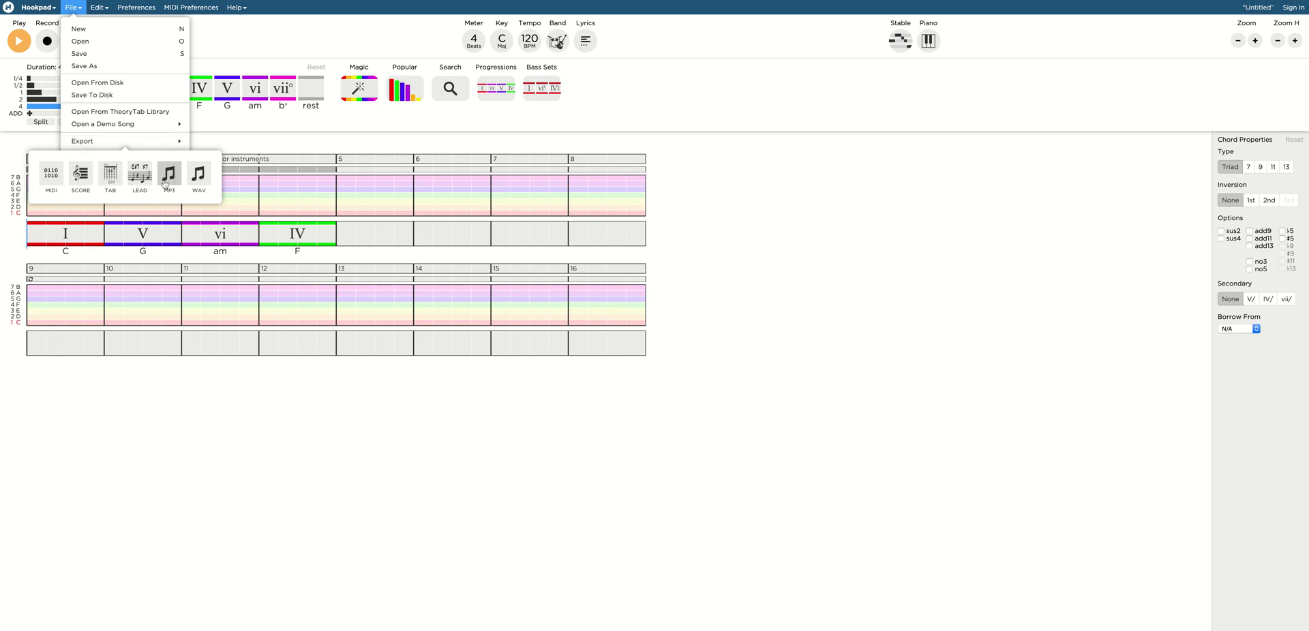
click(140, 174)
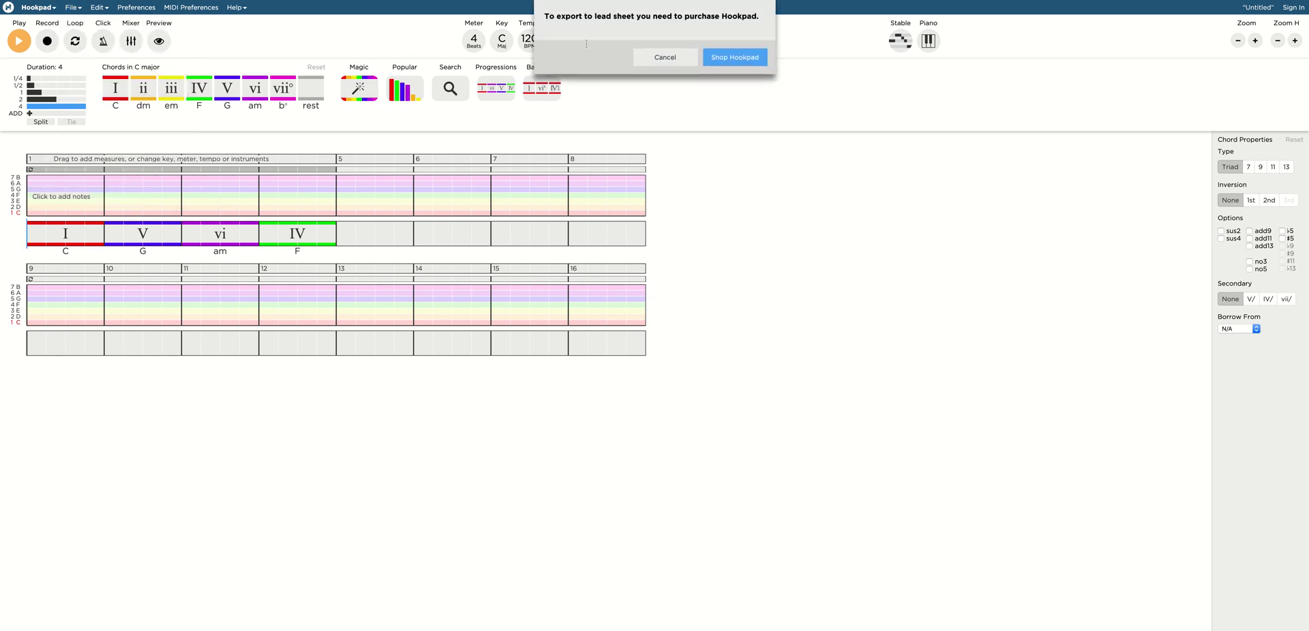
click(664, 57)
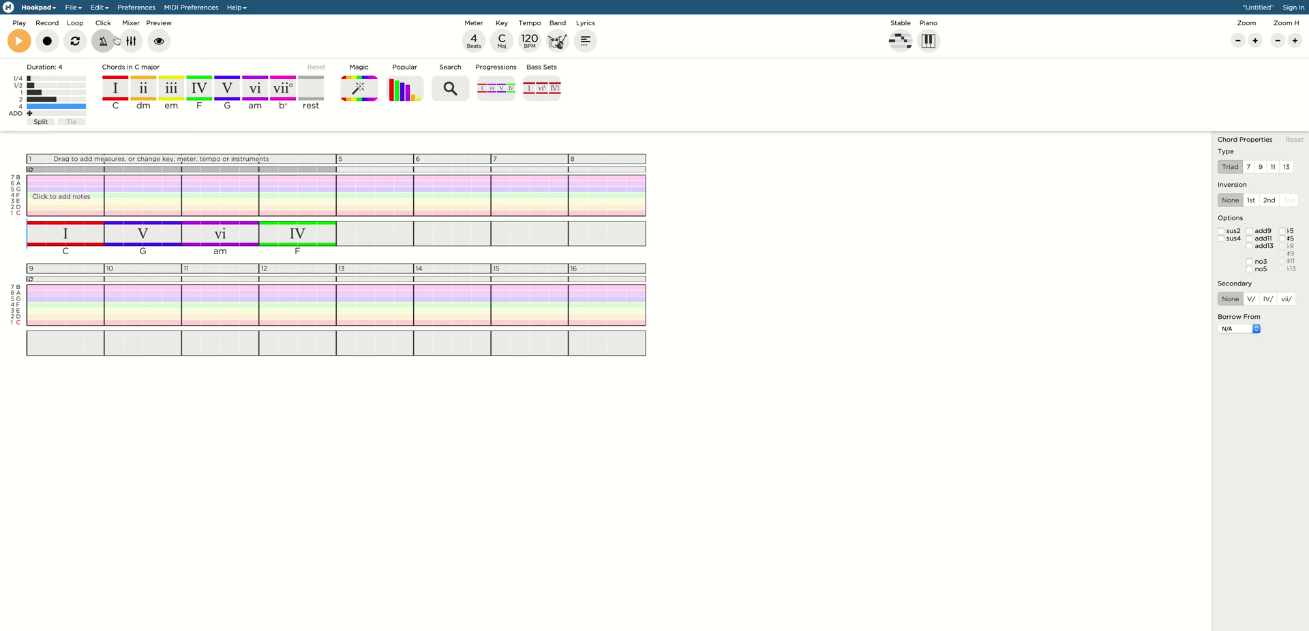
Try to export the project as MIDI and dismiss the purchase dialog
click(75, 8)
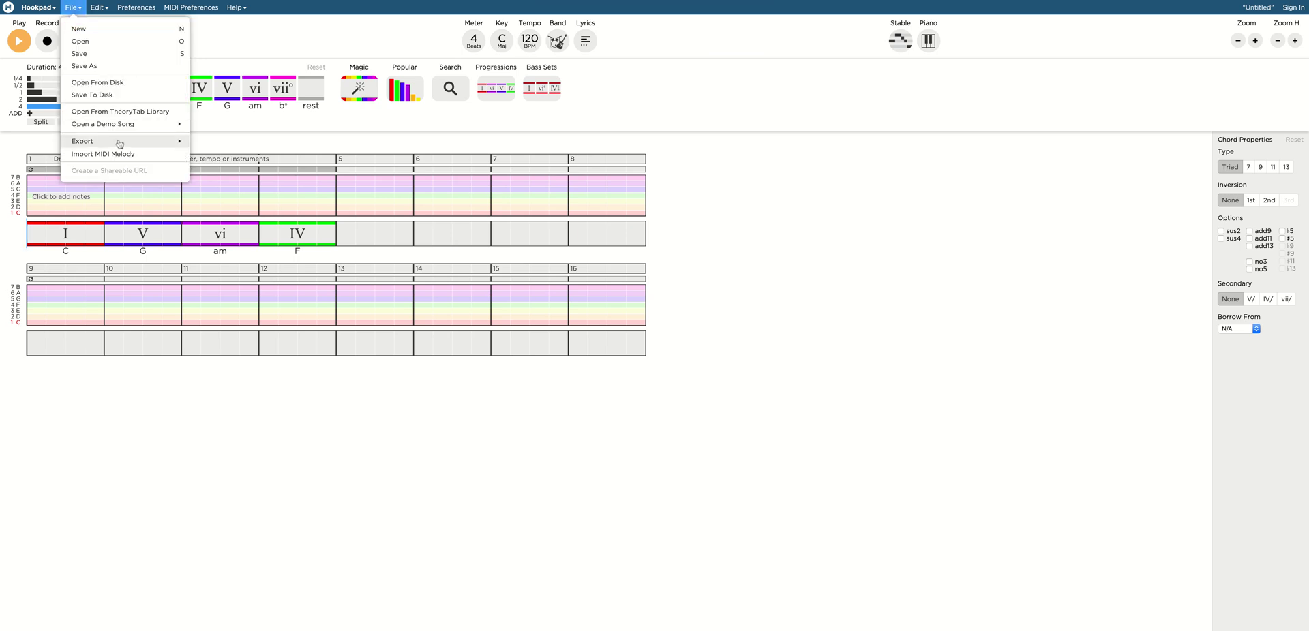
mouse_move(120, 142)
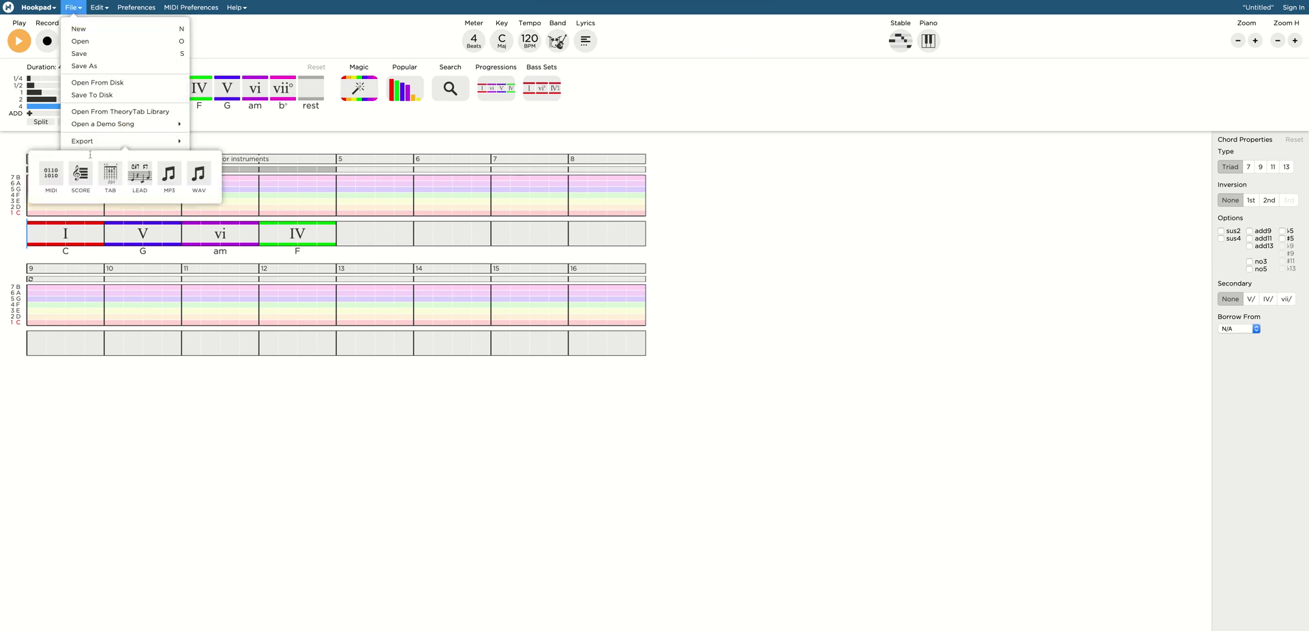
click(51, 174)
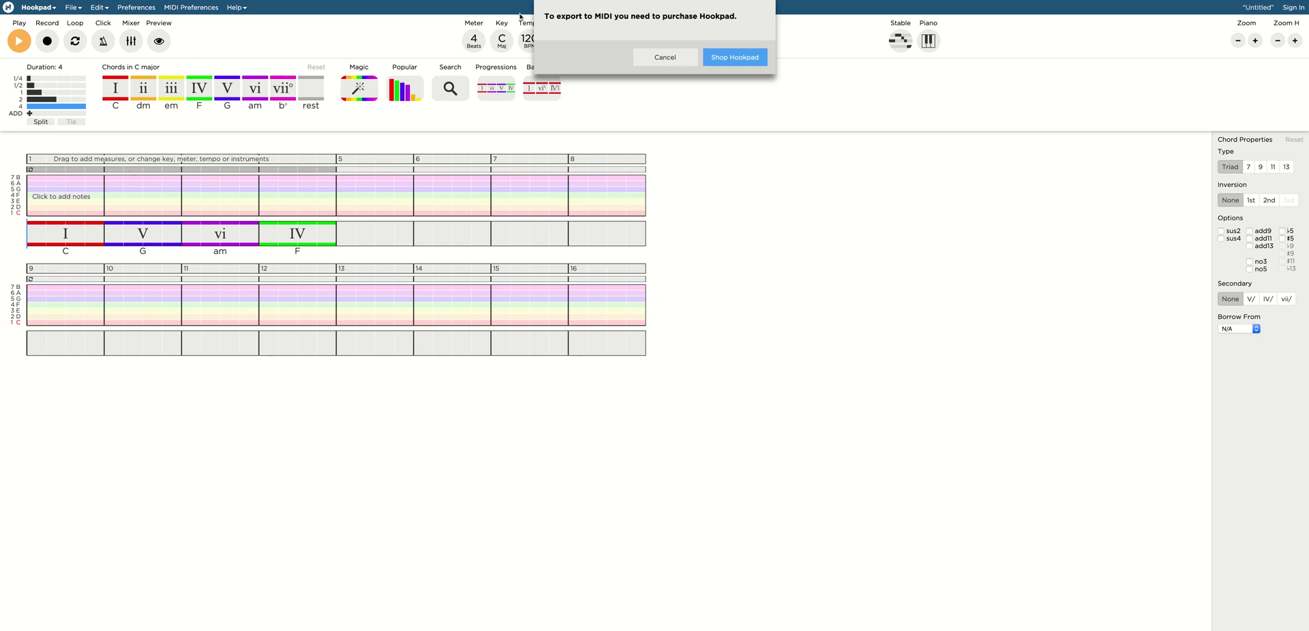
click(664, 57)
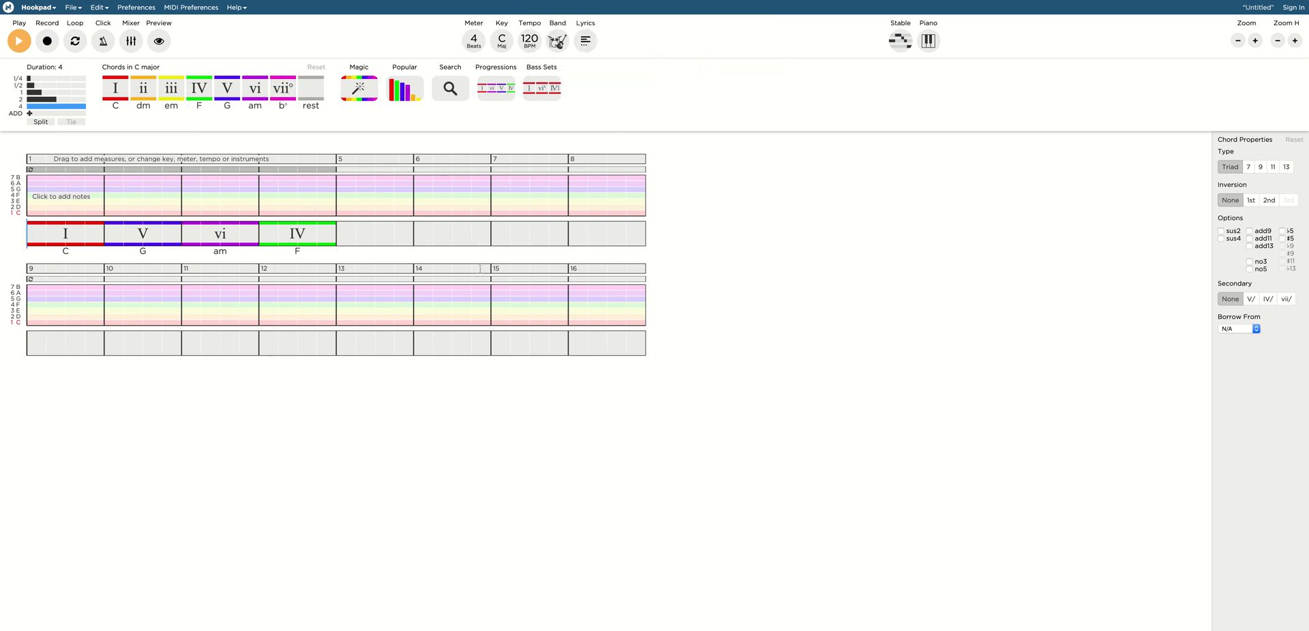
Show the piano keyboard and play keys on it to enter G, G/B, dm, em, E♭, dm, D♭ and C chords in measures 1 to 8
click(928, 40)
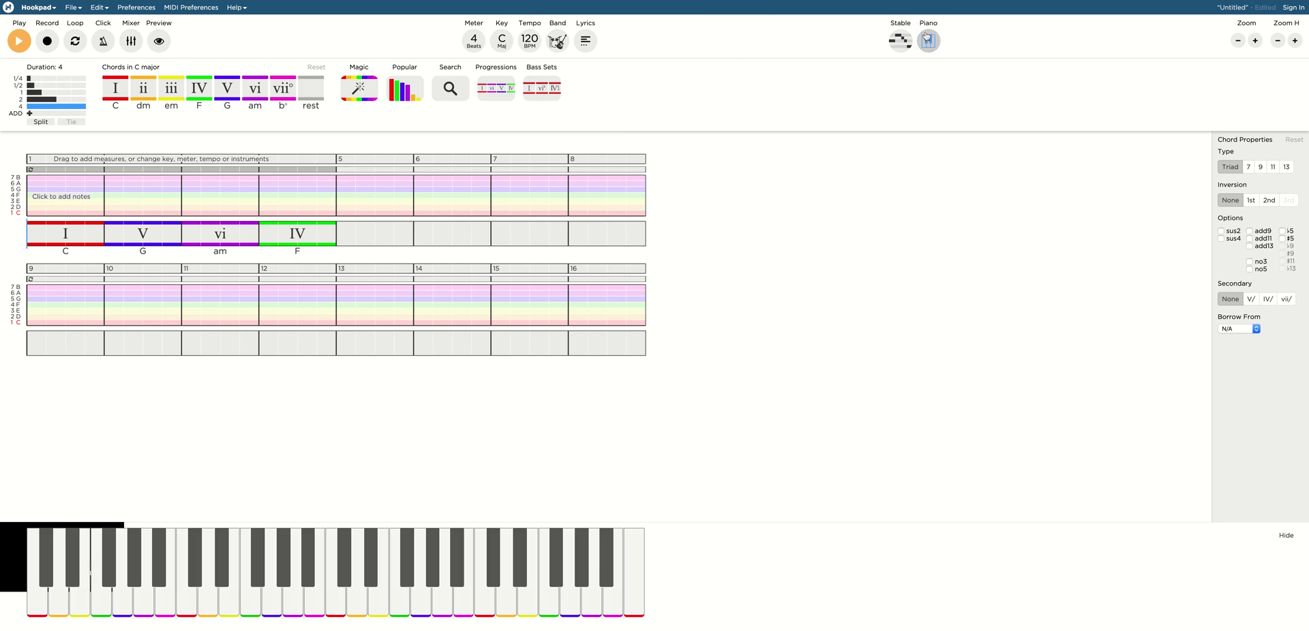
click(122, 606)
click(164, 605)
click(207, 605)
click(229, 604)
click(221, 573)
click(207, 604)
click(196, 572)
click(191, 600)
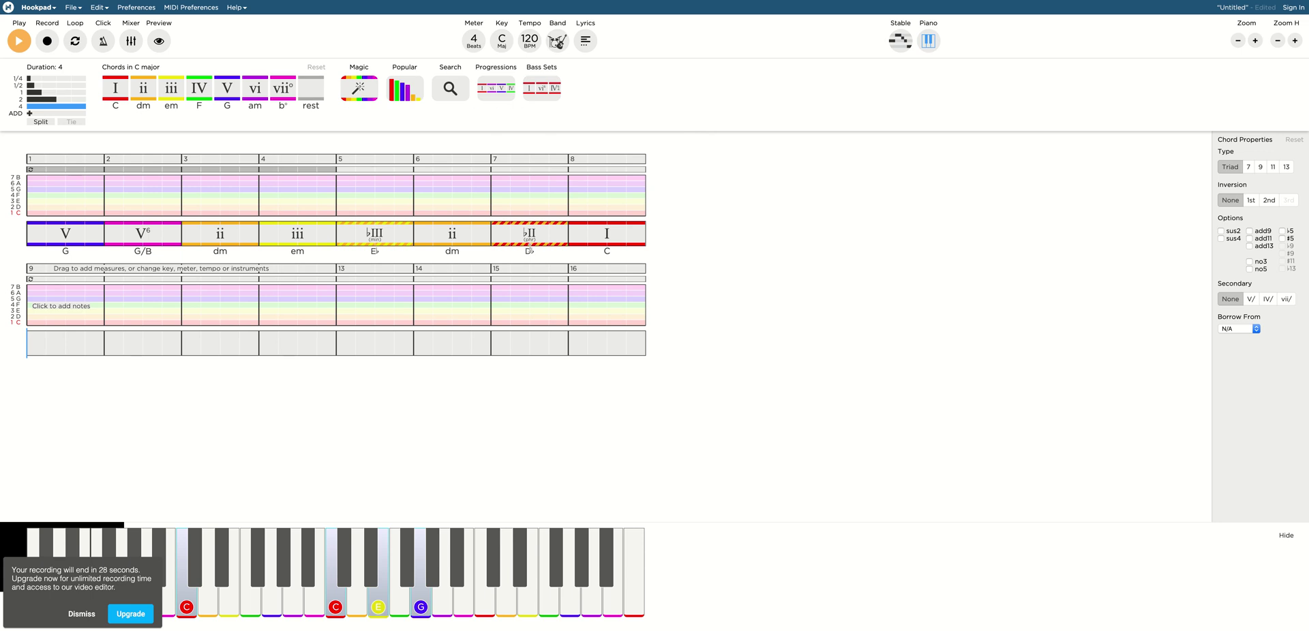
click(82, 615)
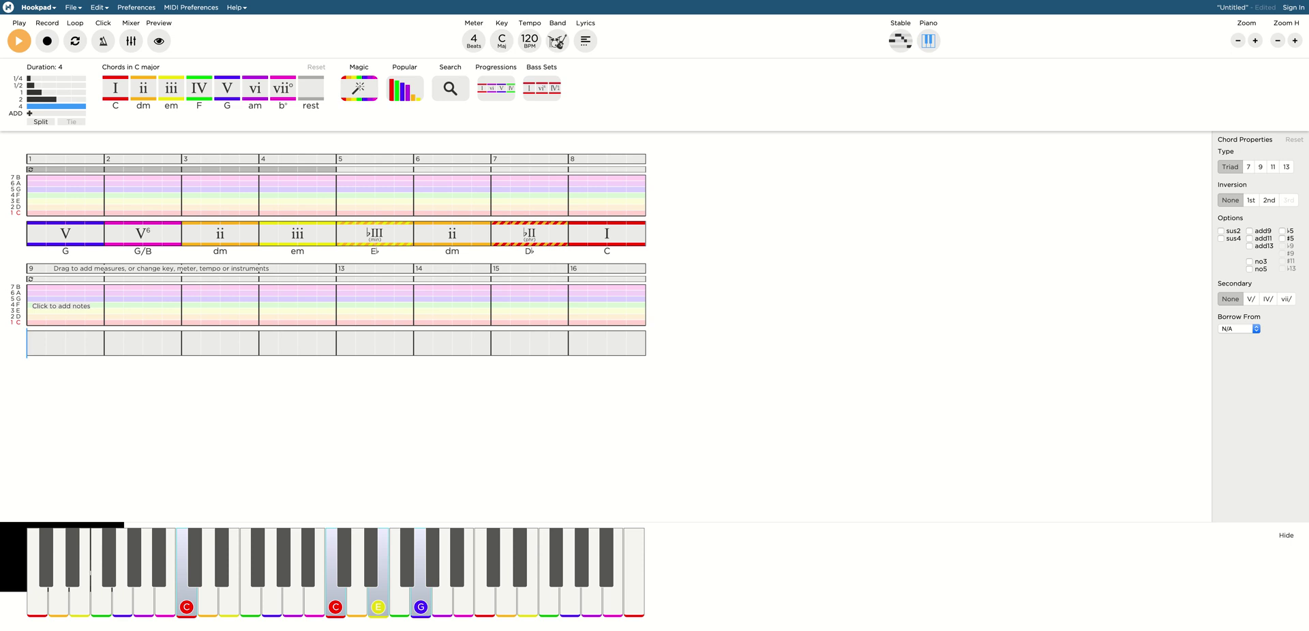